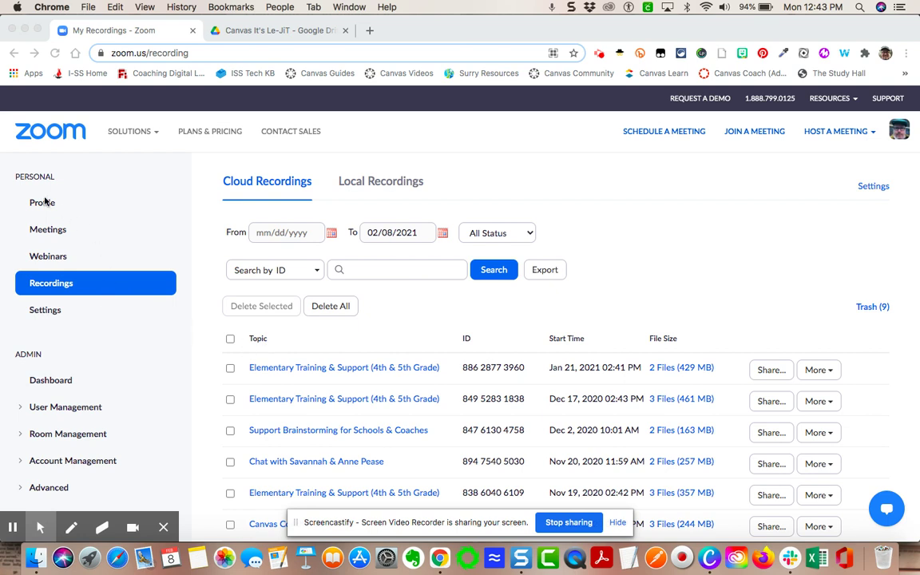
left_click(111, 53)
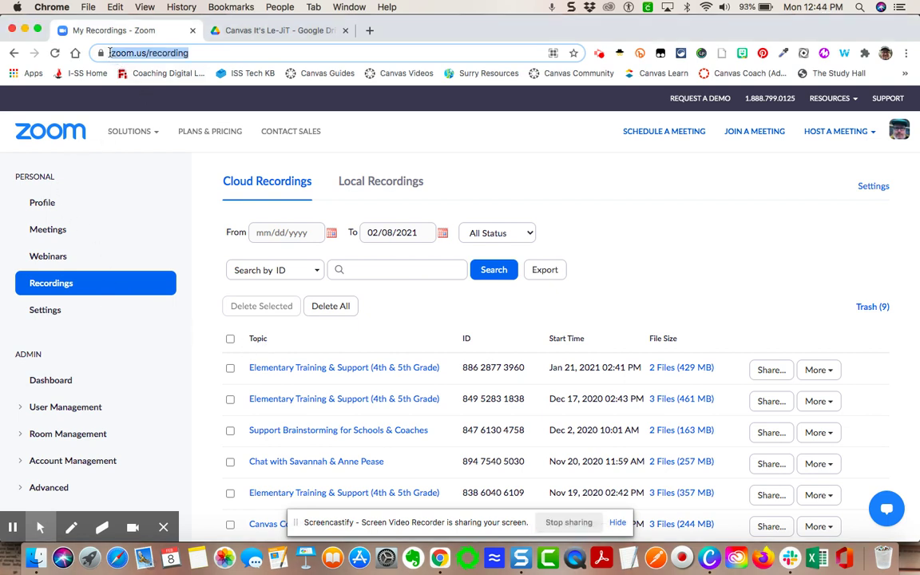
left_click(112, 54)
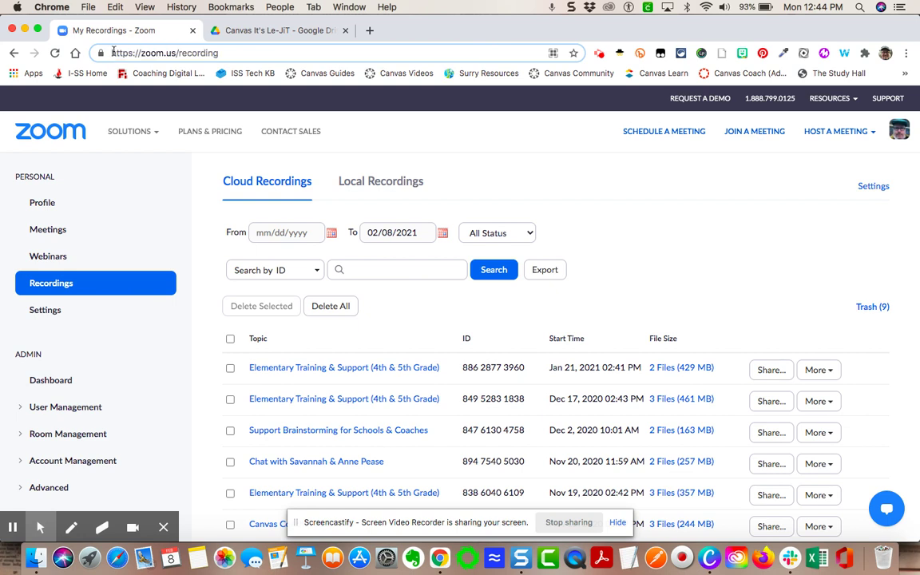
left_click_drag(111, 52, 173, 52)
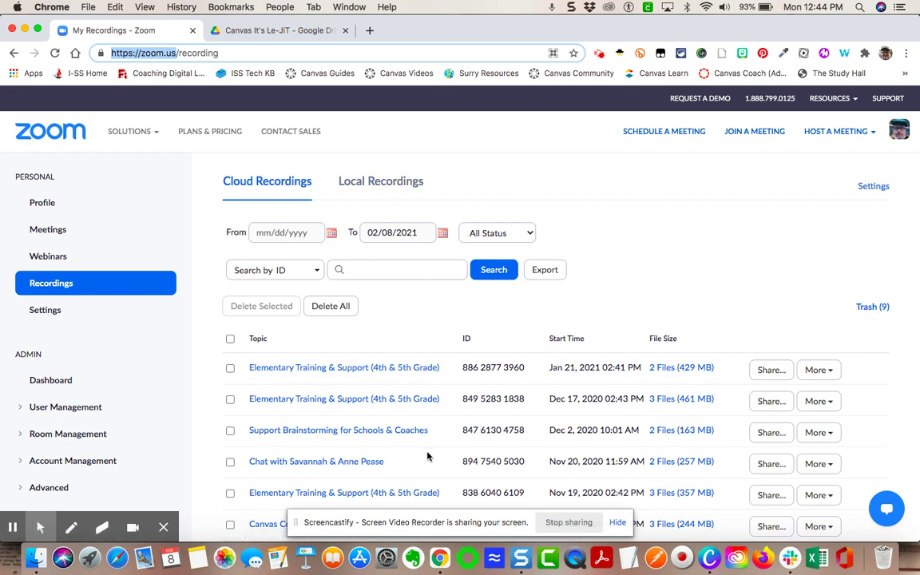
Go to the next page of cloud recordings and locate "Canvas It's Le-JIT | Teaching with Teacher-Made Video (Screencasting)".
scroll(428, 456, "down", 6)
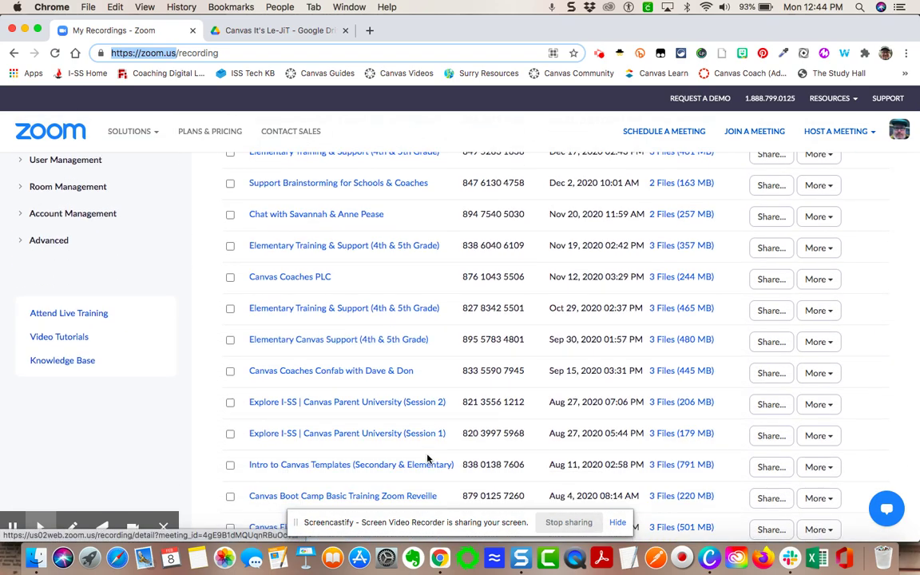
scroll(428, 458, "down", 4)
left_click(266, 417)
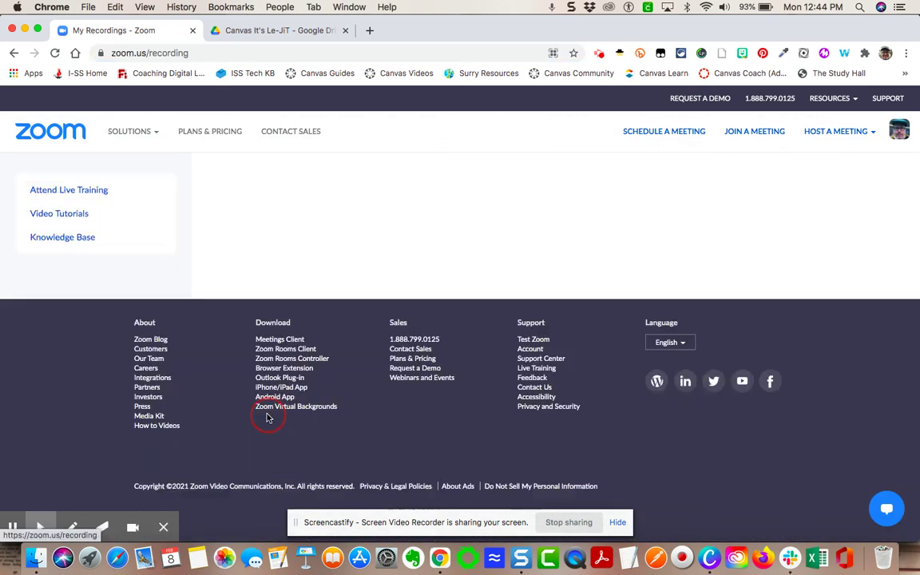
scroll(404, 388, "up", 3)
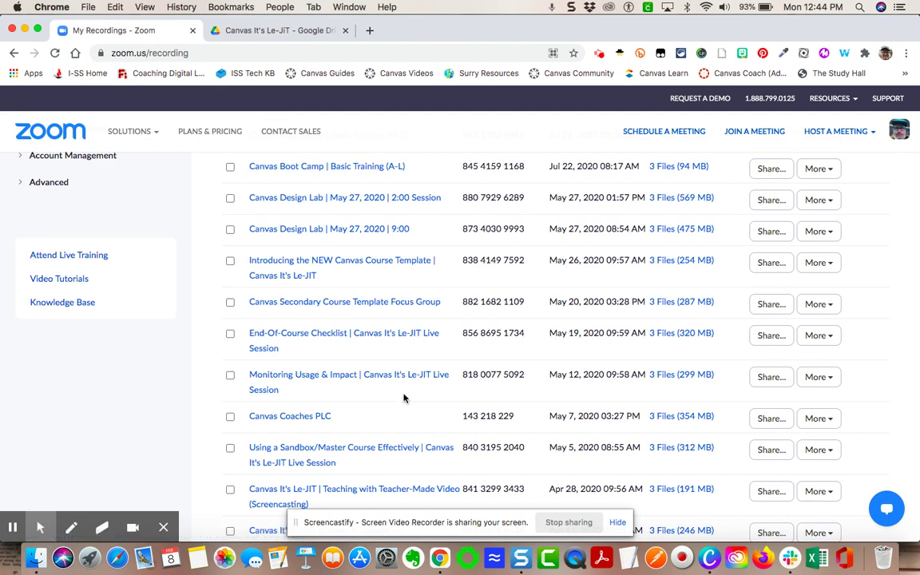
scroll(404, 397, "up", 5)
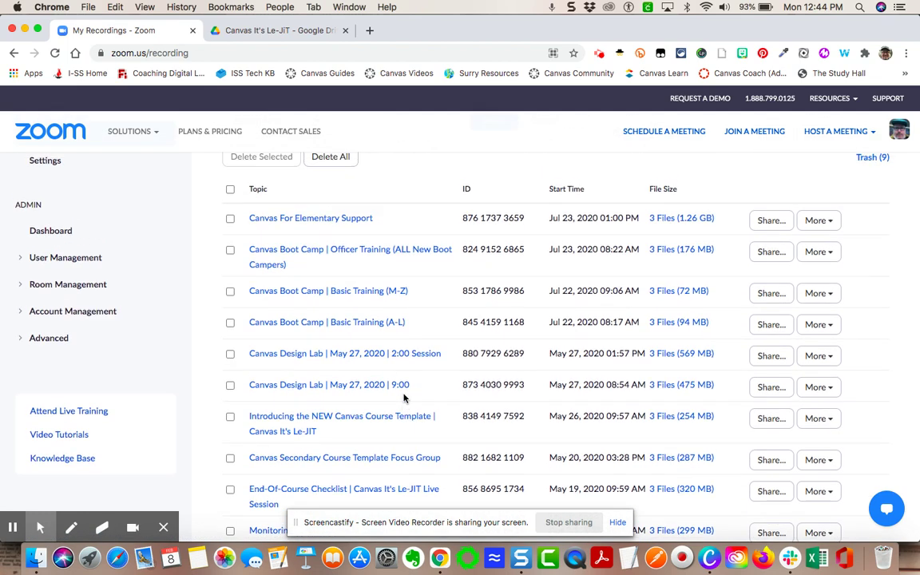
scroll(393, 457, "down", 8)
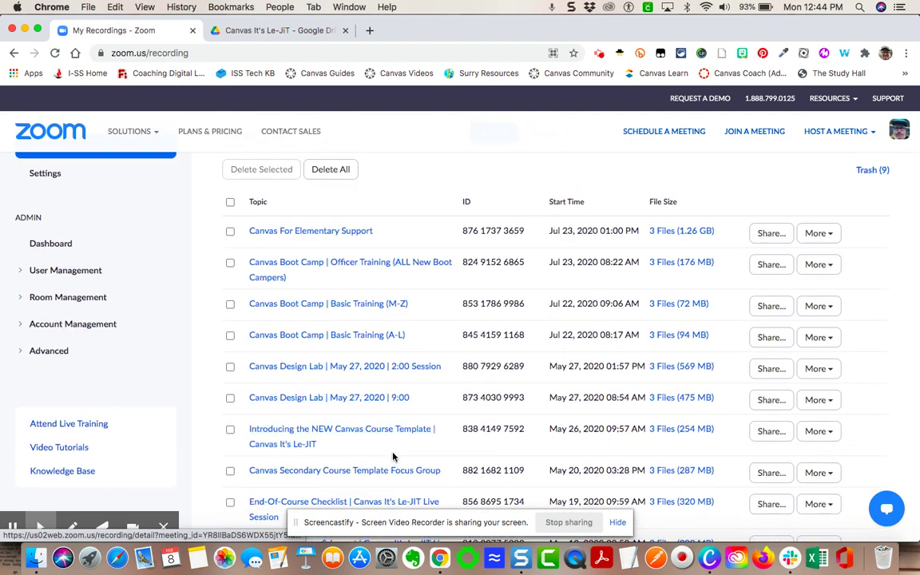
scroll(393, 457, "down", 3)
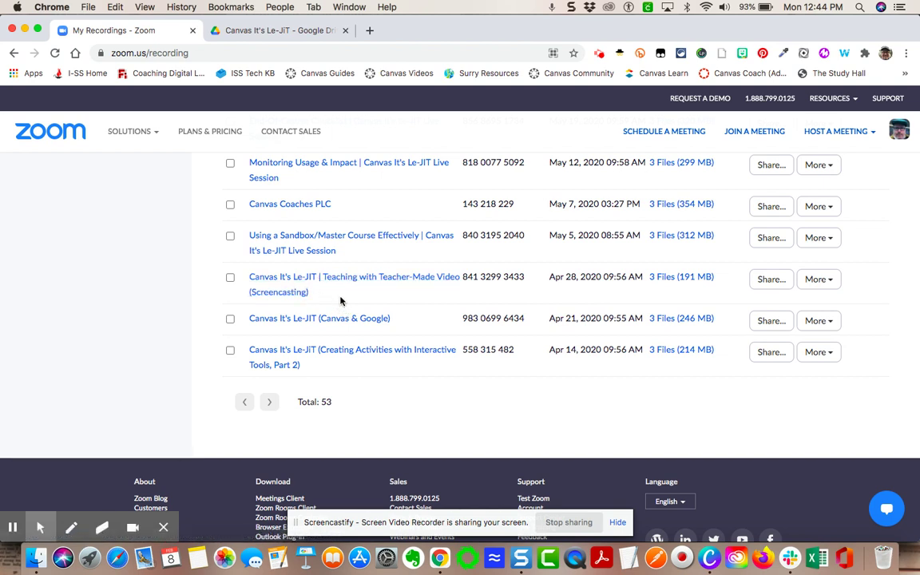
scroll(355, 308, "up", 1)
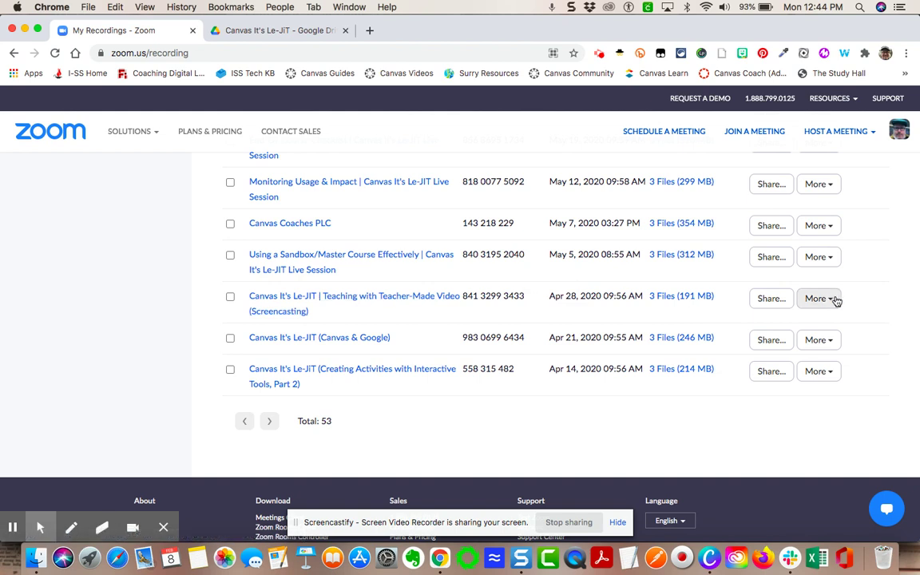
Download all files of the "Teaching with Teacher-Made Video (Screencasting)" recording and hide the screen-sharing notice.
left_click(831, 300)
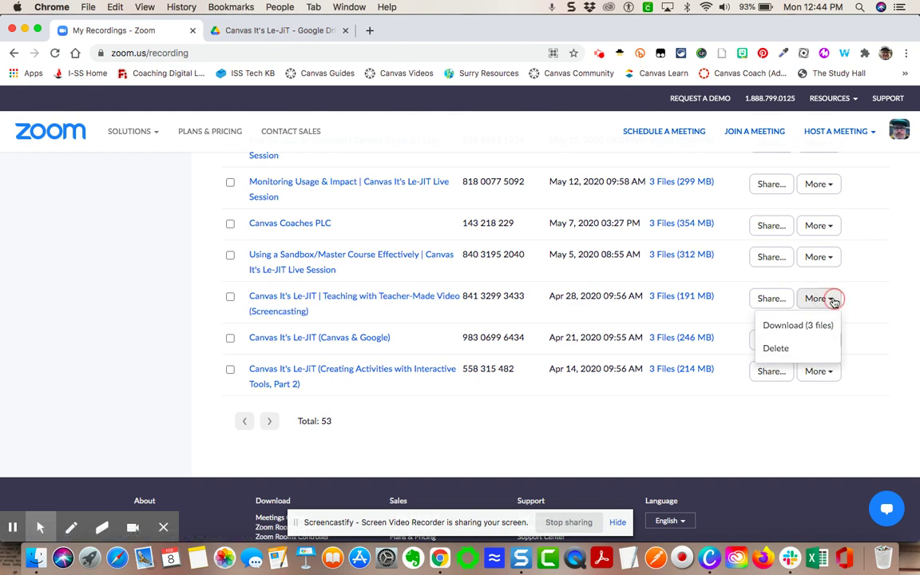
left_click(801, 327)
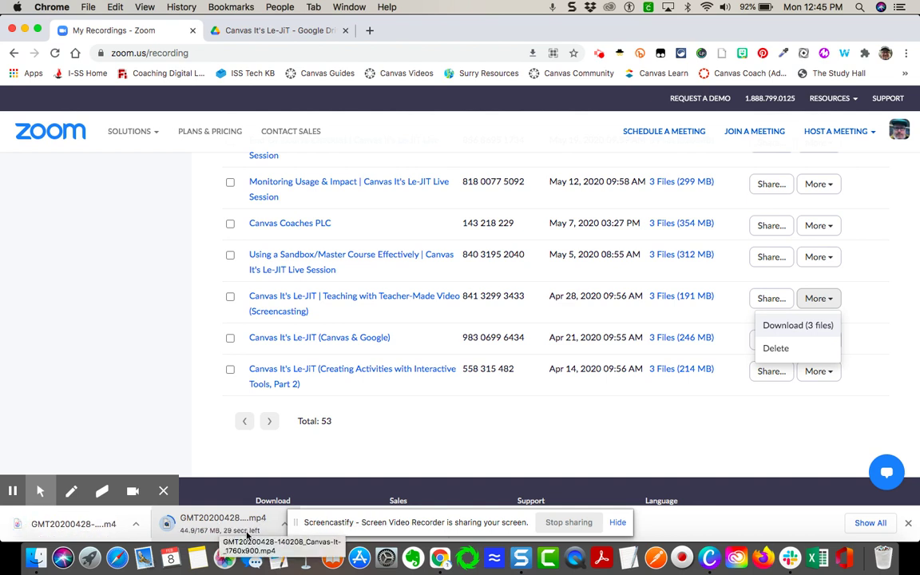
left_click(619, 523)
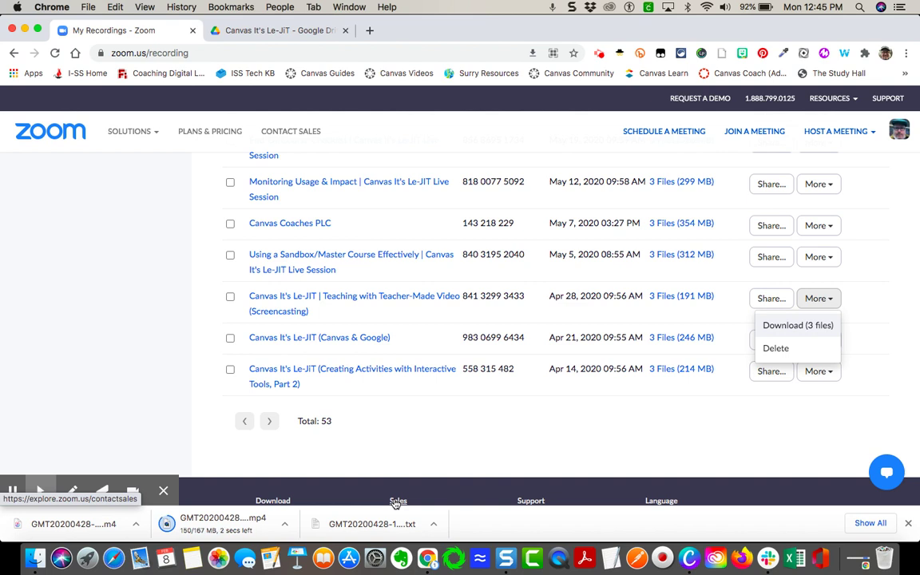
Switch to Finder and show the contents of the Downloads folder.
left_click(34, 557)
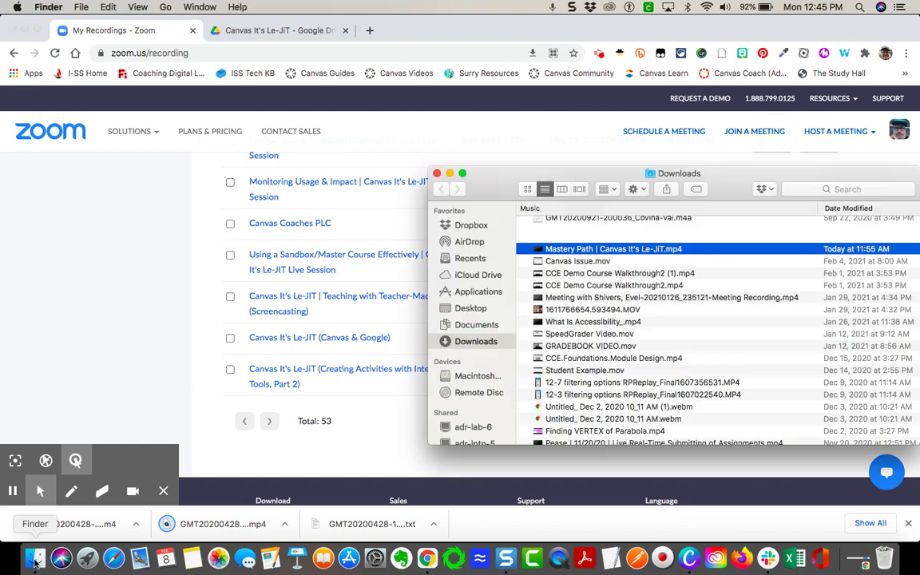
left_click(487, 327)
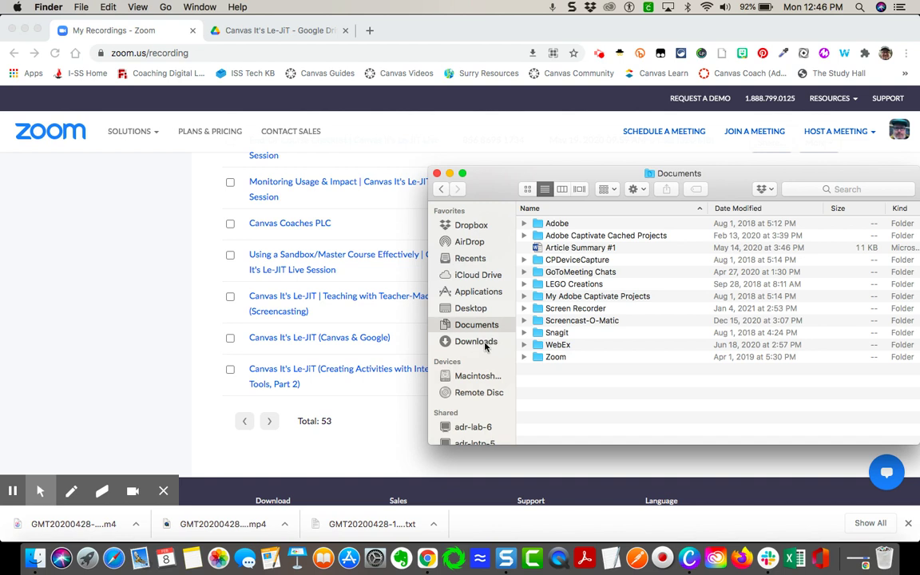
left_click(490, 344)
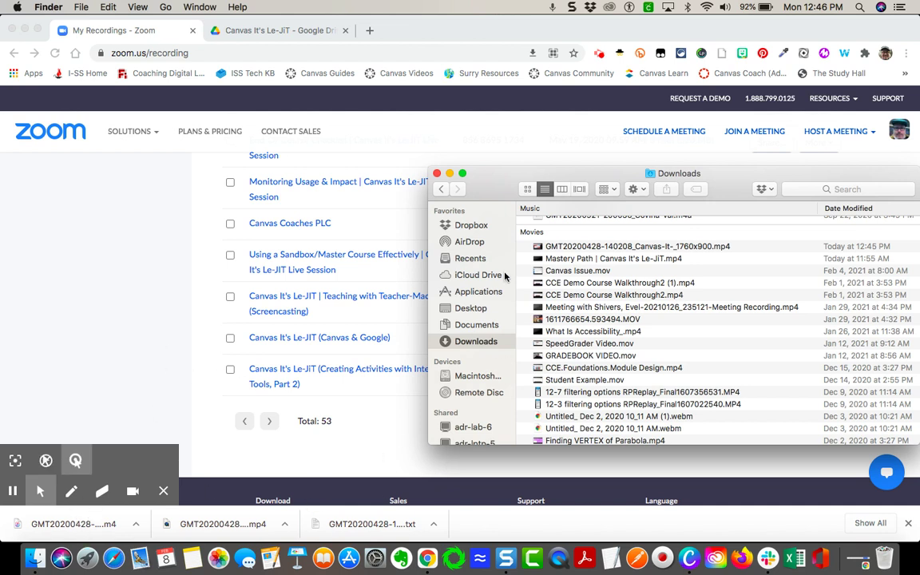
left_click(622, 246)
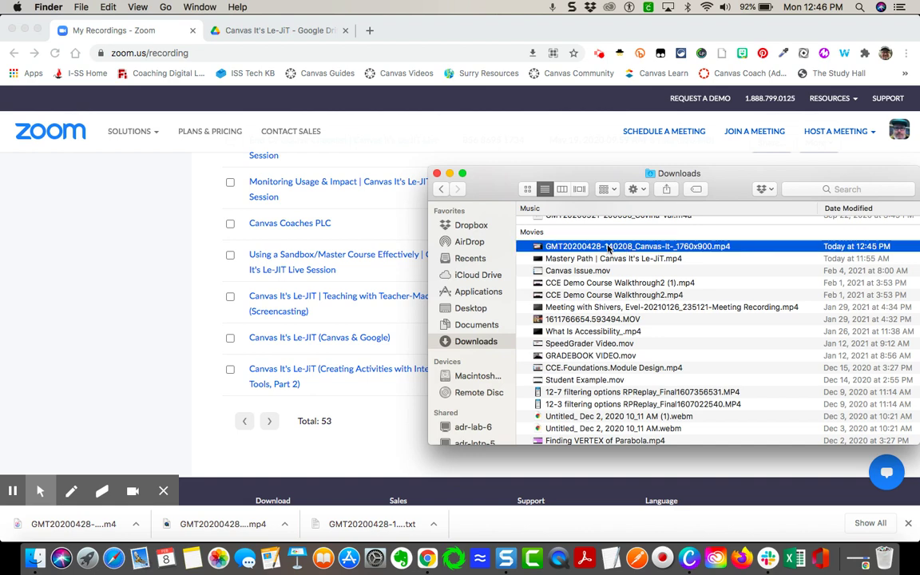
right_click(609, 247)
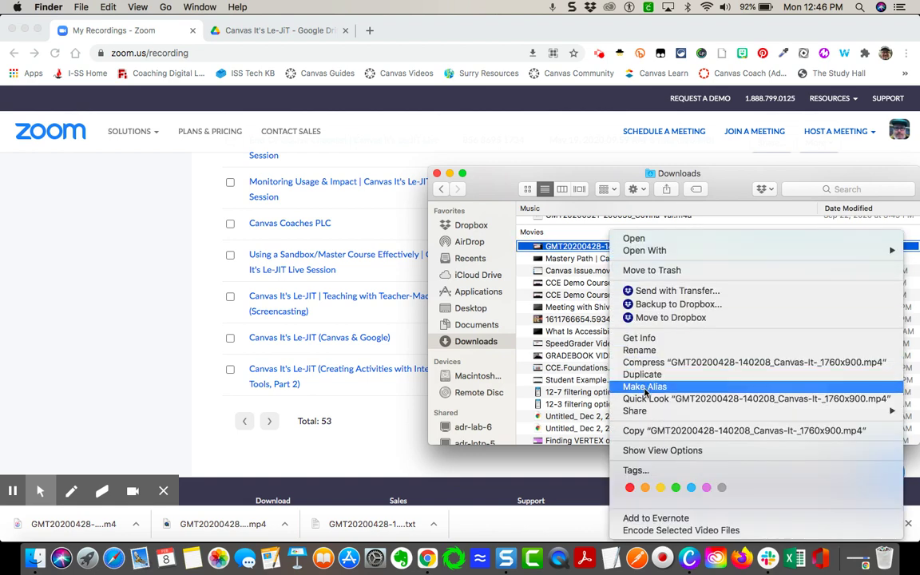
left_click(639, 350)
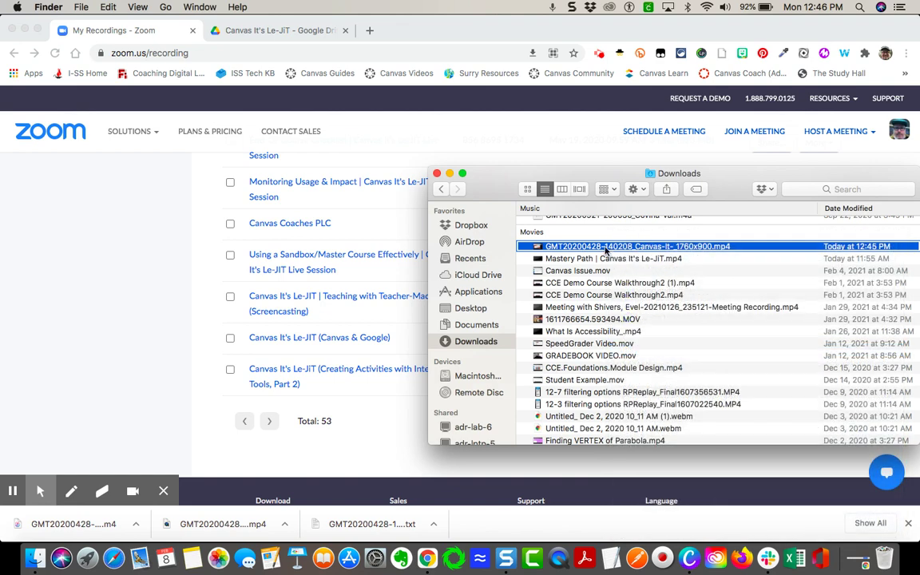
type("Canvas It")
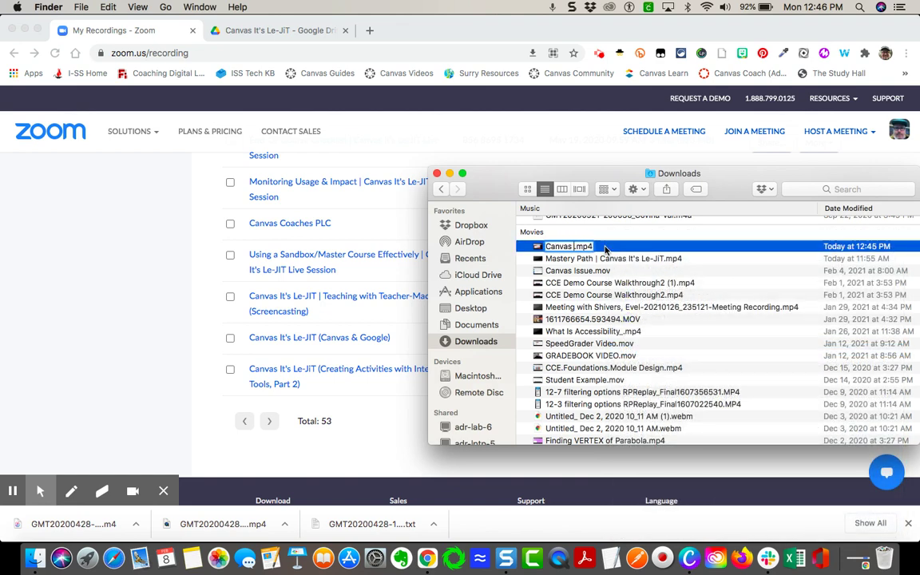
type("'s Le-JiT")
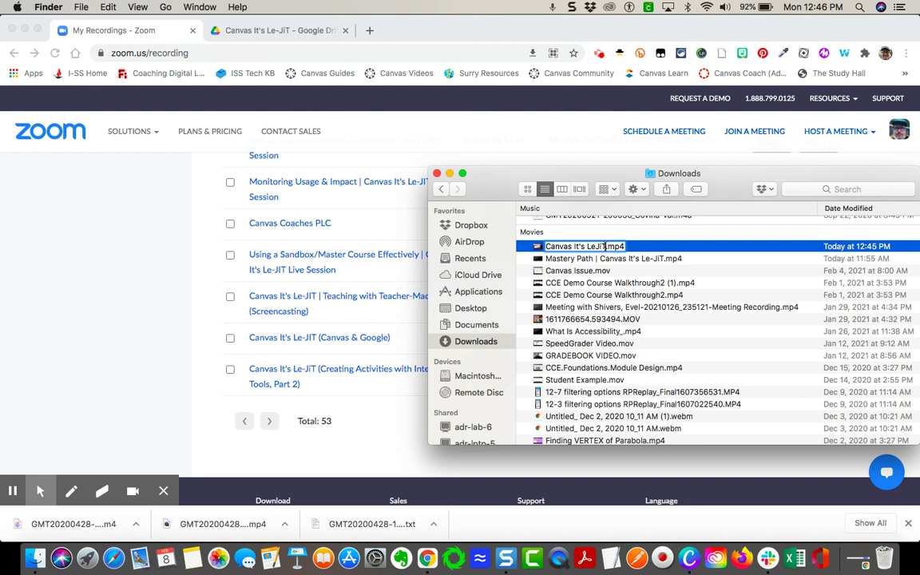
type(" | Teach")
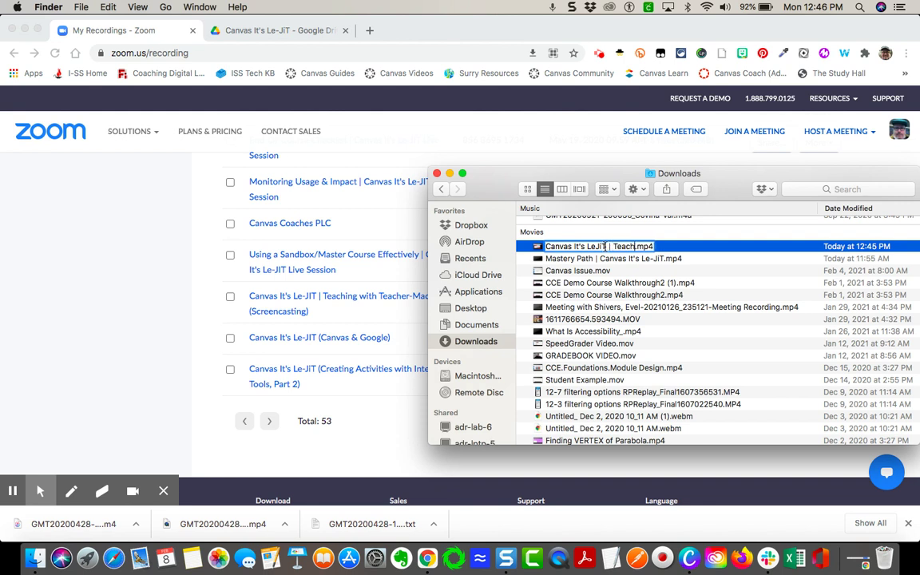
type("er Made Video")
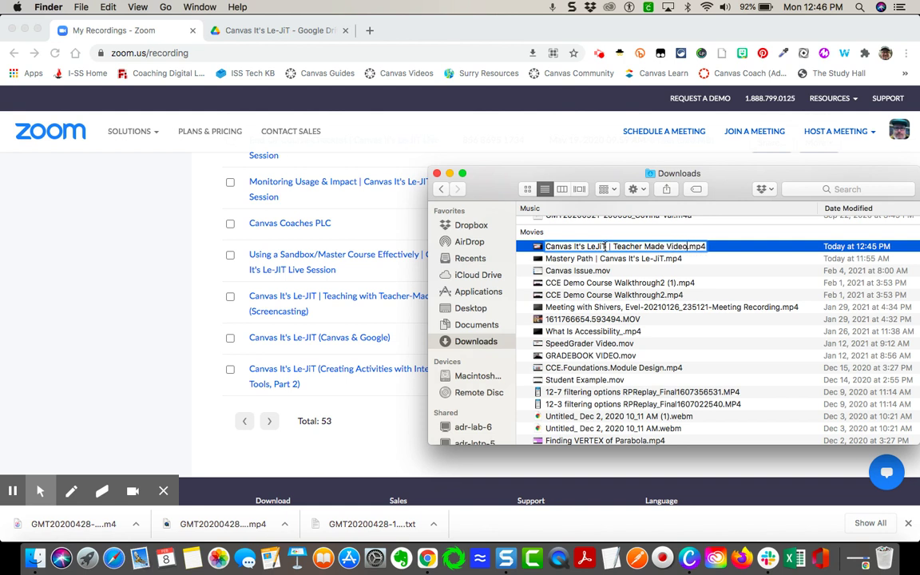
type("s")
key("Return")
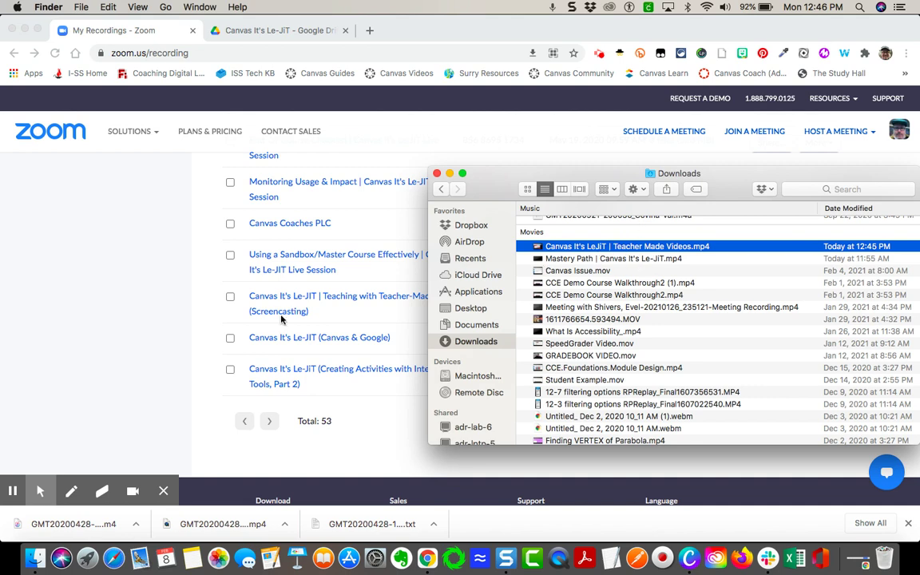
Return to Zoom in Chrome and move all files of the "Teaching with Teacher-Made Video (Screencasting)" recording to the trash.
left_click(100, 317)
scroll(212, 352, "up", 5)
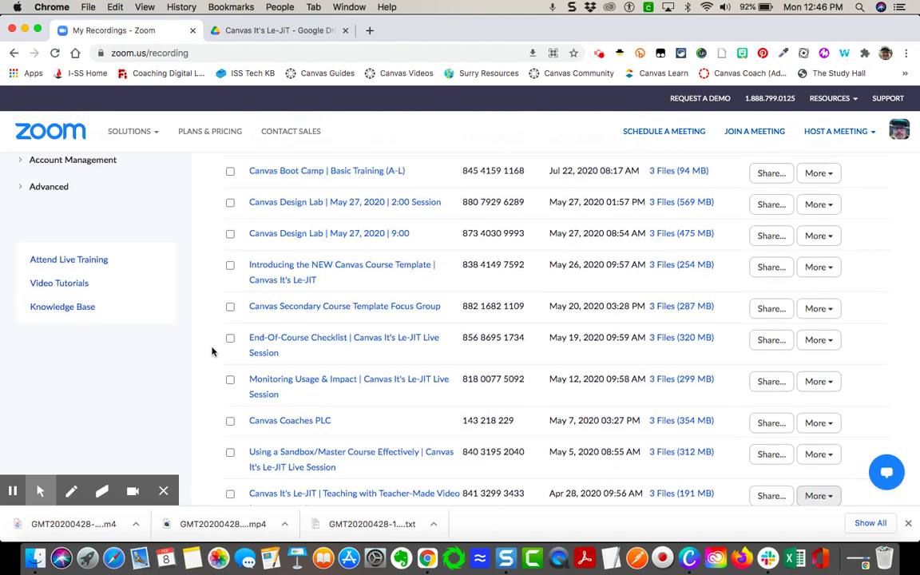
scroll(212, 351, "up", 3)
scroll(212, 351, "down", 6)
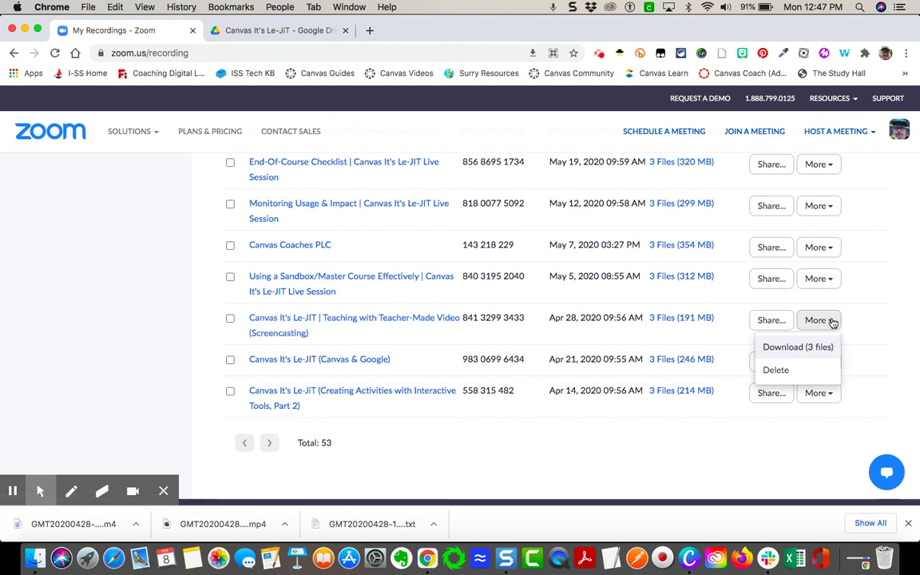
left_click(779, 371)
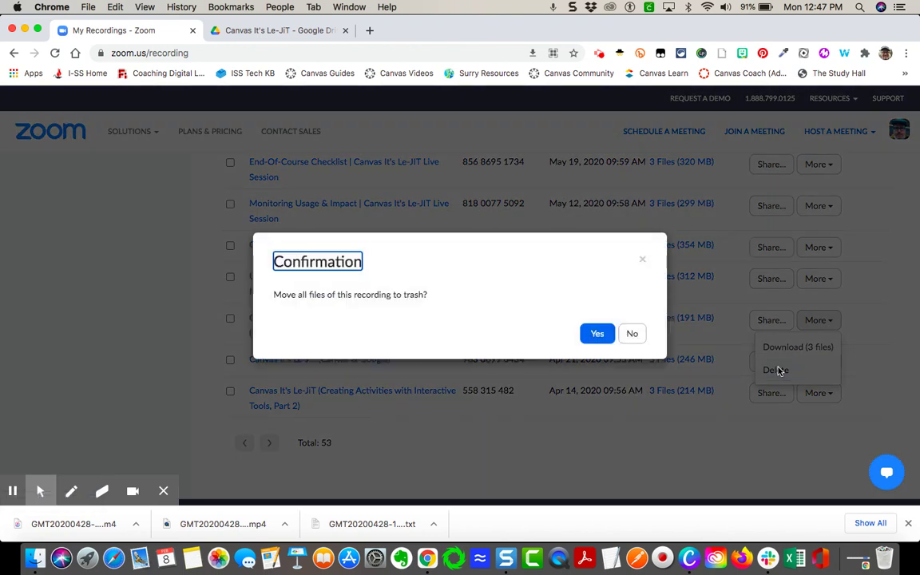
left_click(600, 334)
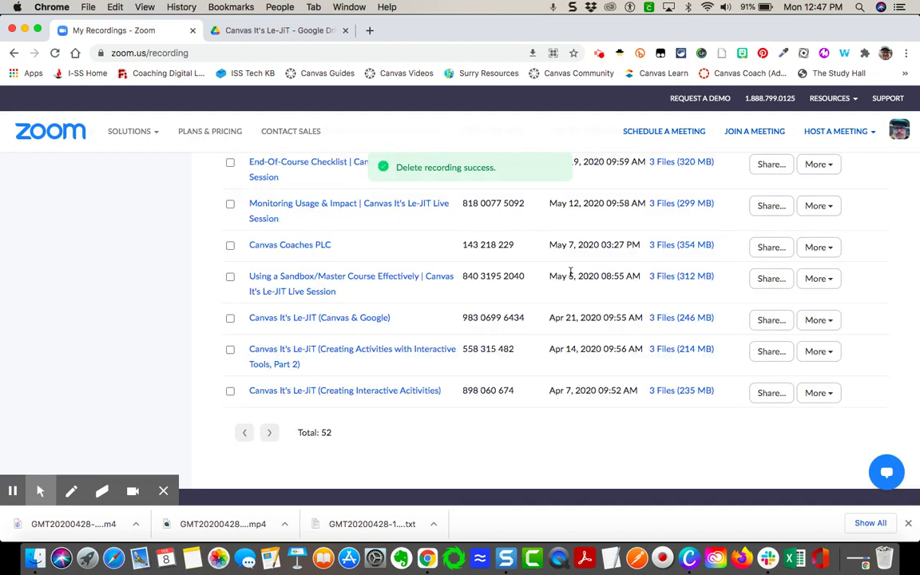
scroll(604, 313, "up", 1)
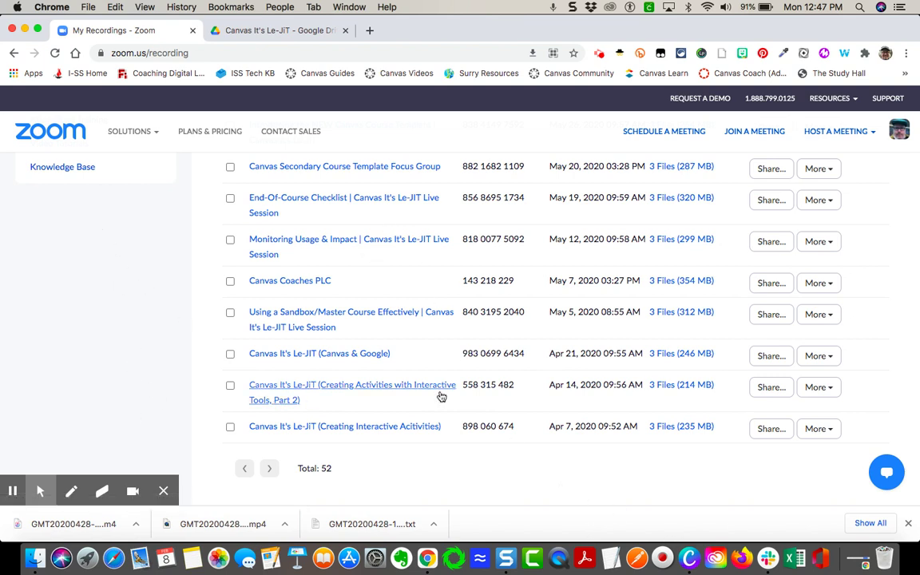
mouse_move(163, 492)
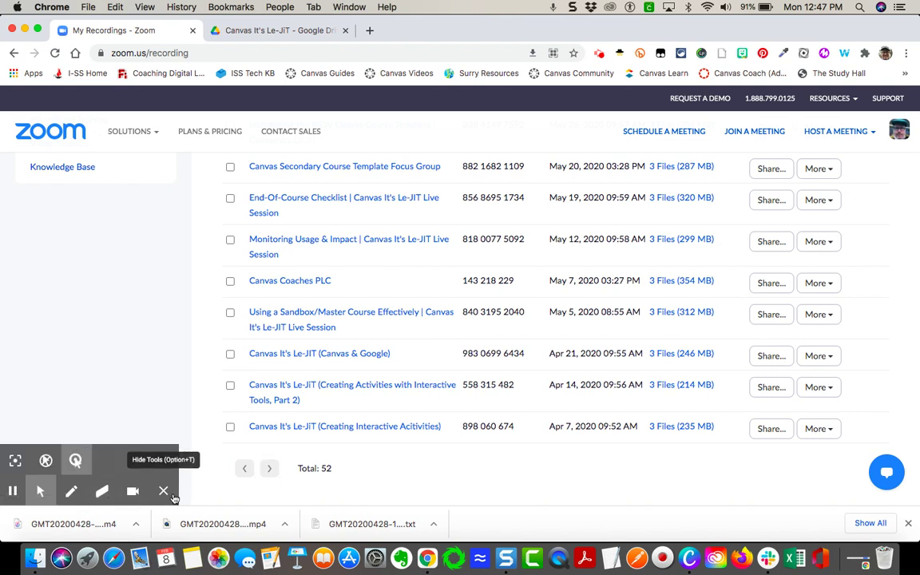